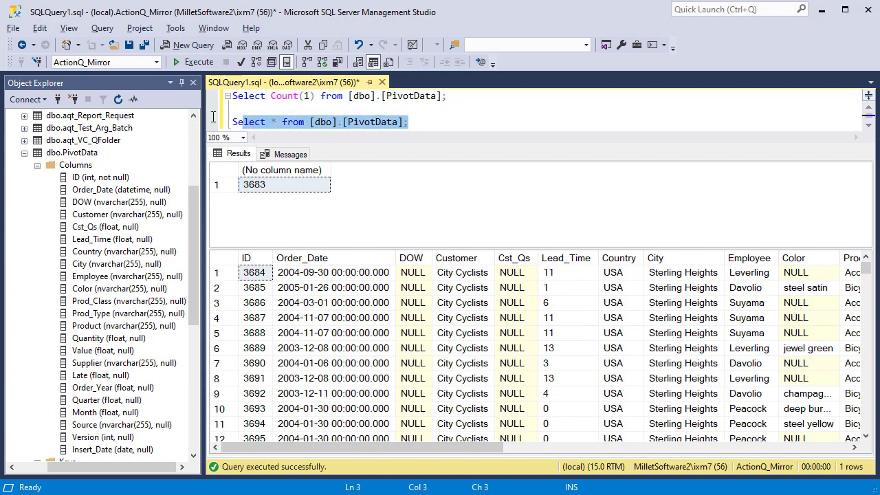
- Run the row count and select-all queries on the PivotData table and look through the returned columns
key("F5")
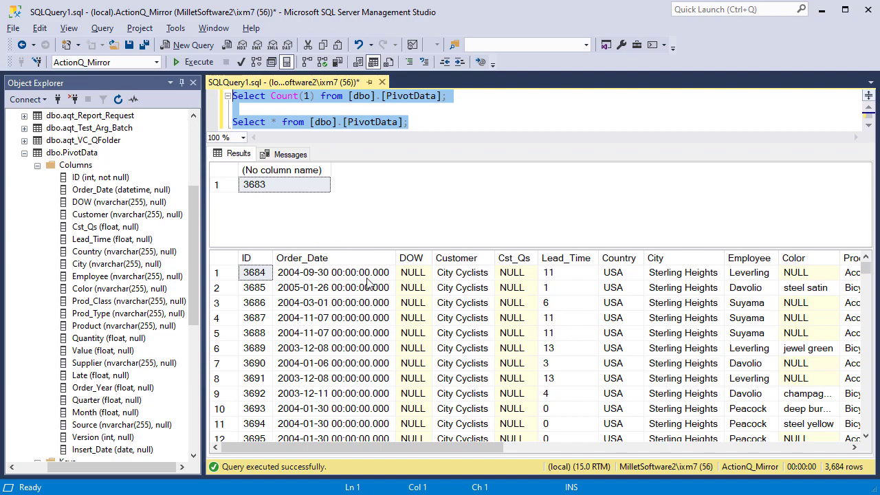
mouse_move(372, 448)
left_mouse_down()
mouse_move(699, 453)
mouse_move(372, 453)
left_mouse_up()
left_click_drag(380, 446, 759, 450)
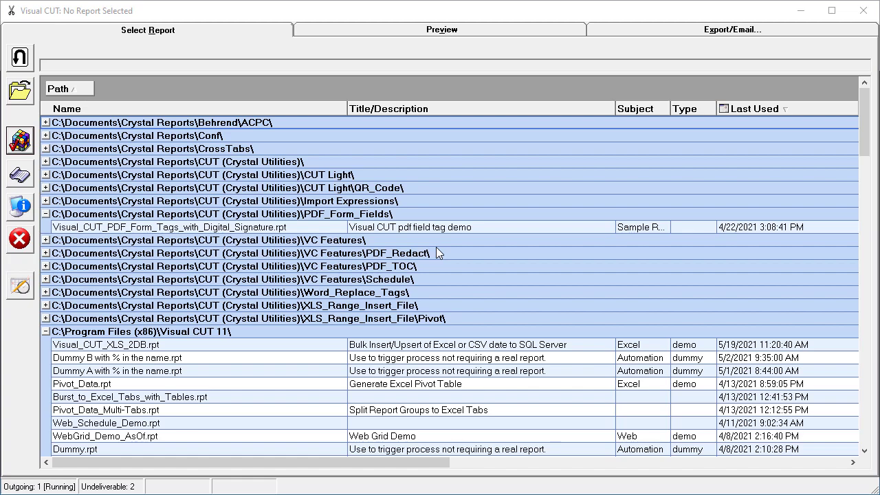
- In Visual CUT, open Visual_CUT_XLS_2DB.rpt in preview and hide the group tree
double_click(193, 344)
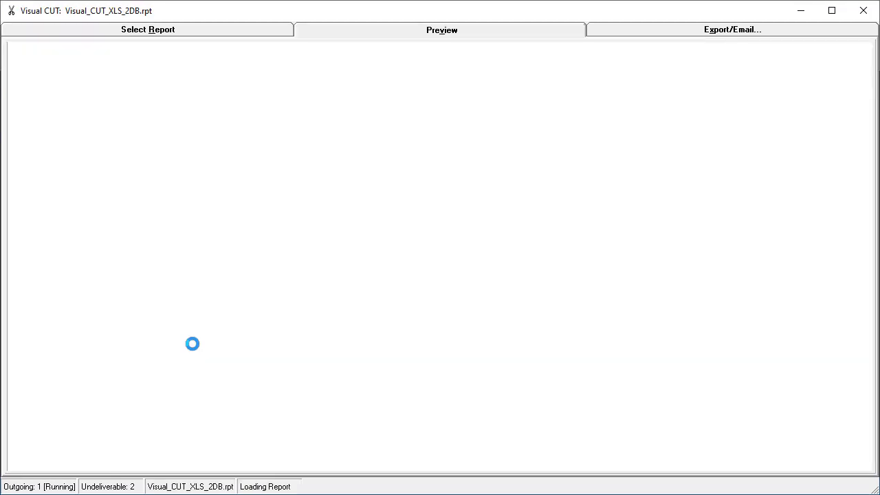
left_click(454, 279)
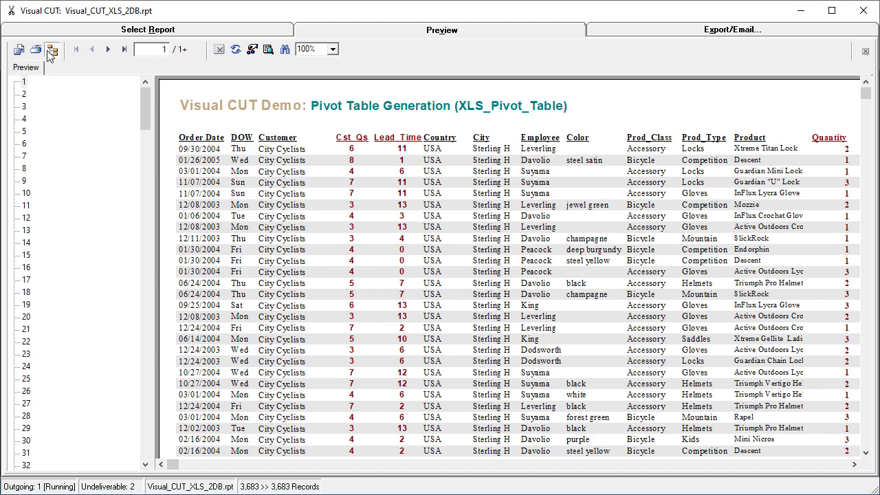
left_click(51, 49)
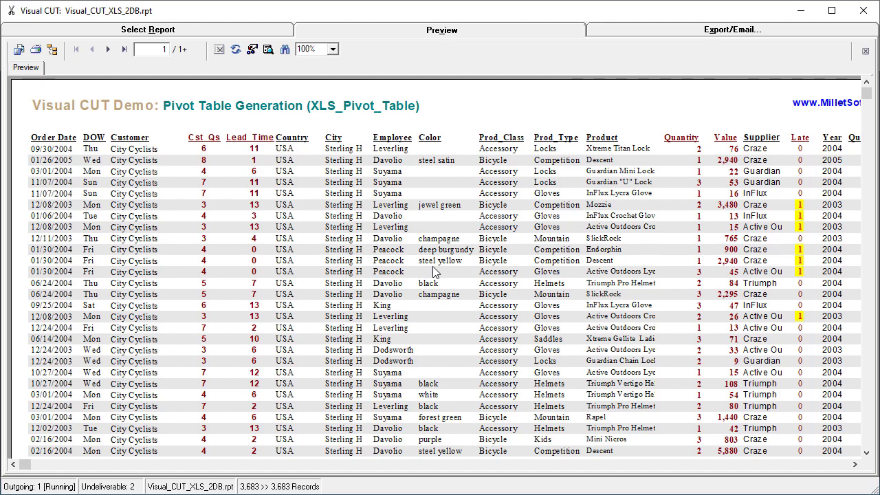
- Show the report's export settings, including the export file path, and open its arguments for editing
left_click(711, 33)
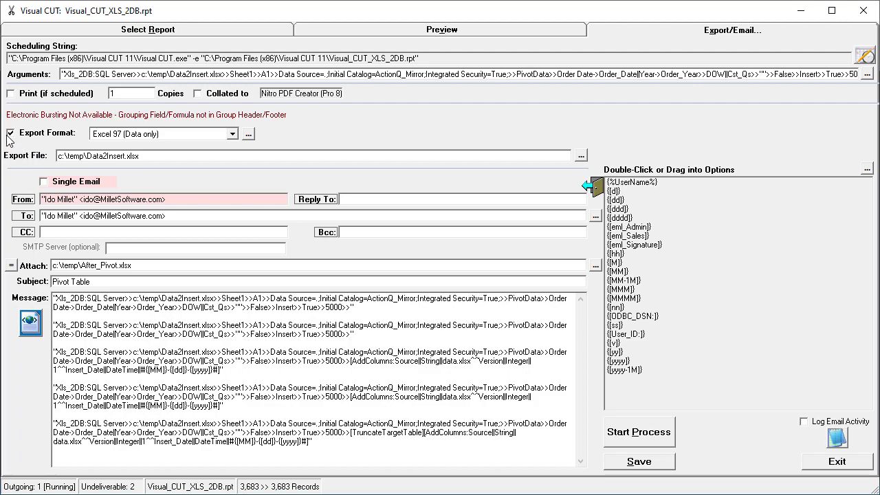
left_click_drag(162, 156, 48, 157)
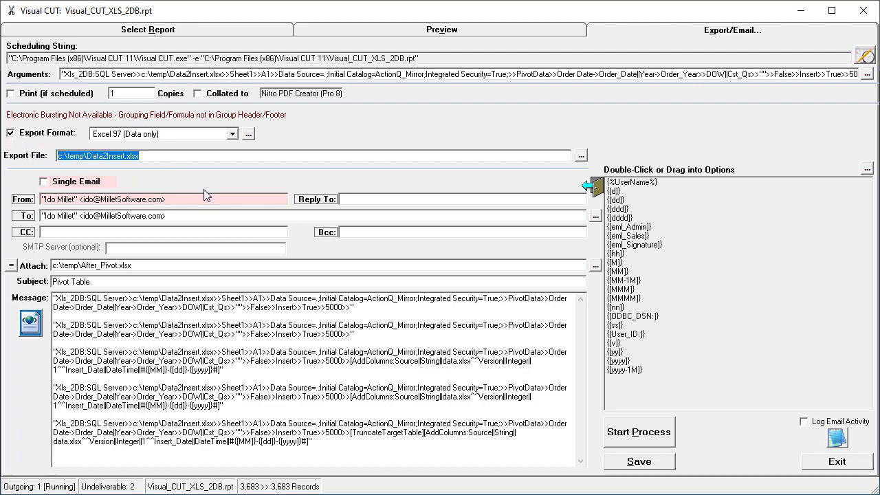
left_click(323, 72)
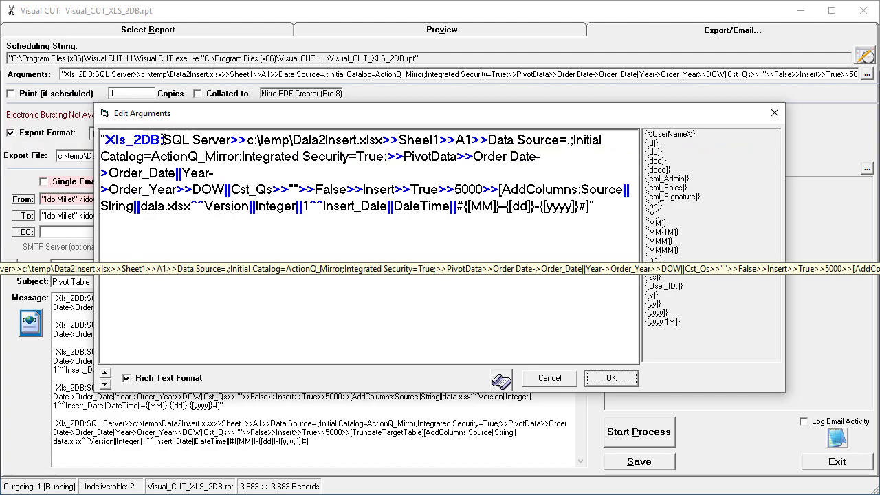
- Examine the Xls_2DB argument's source file, sheet, connection string, target table, column mappings, excluded columns and empty-string parameter
left_click_drag(164, 139, 438, 141)
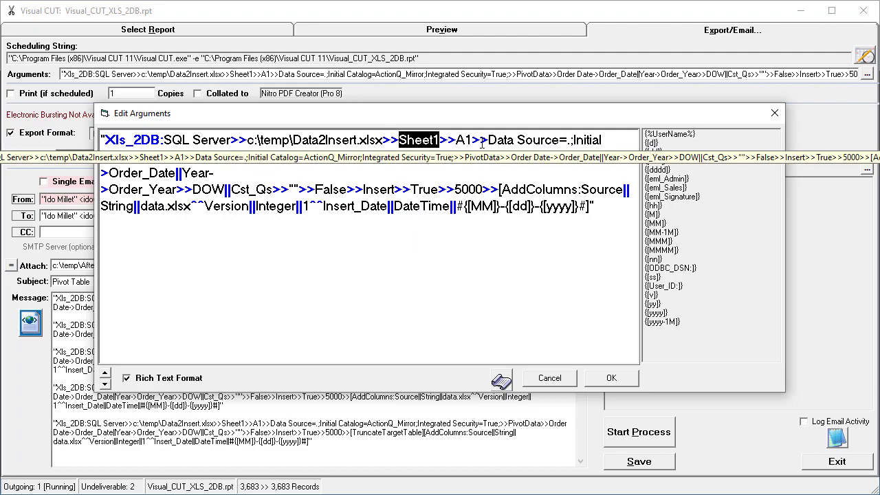
left_click_drag(489, 141, 414, 158)
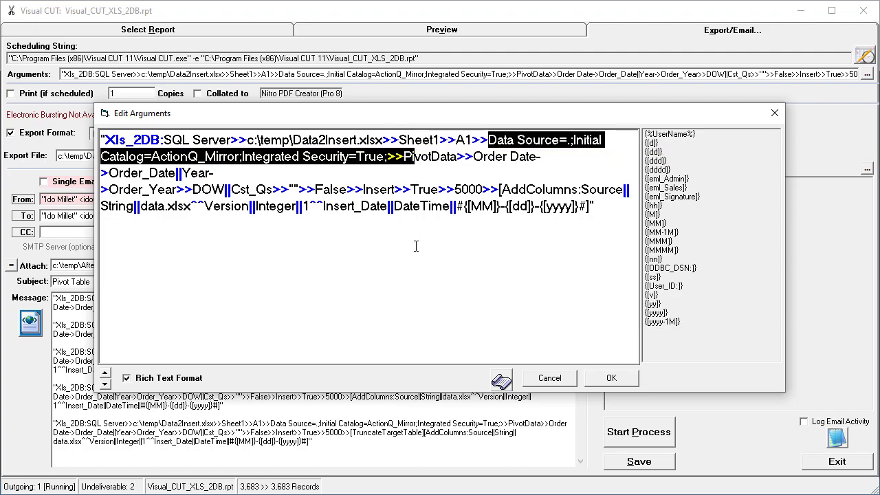
left_click(424, 160)
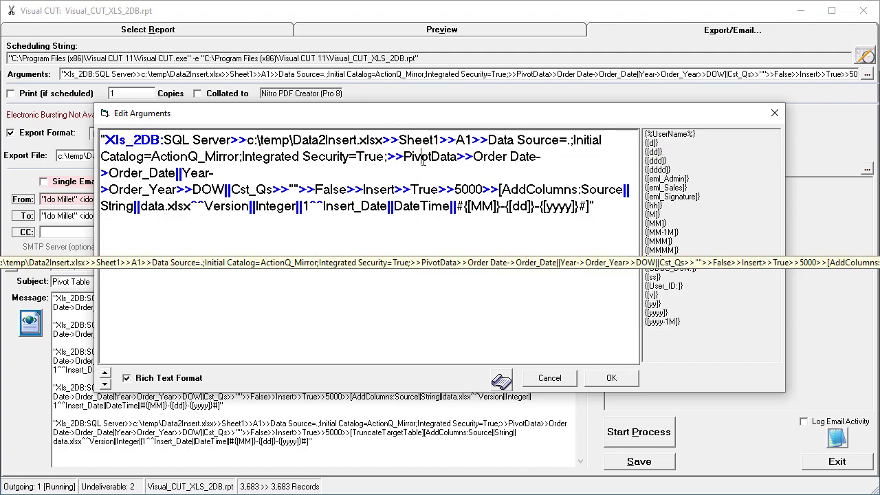
double_click(425, 160)
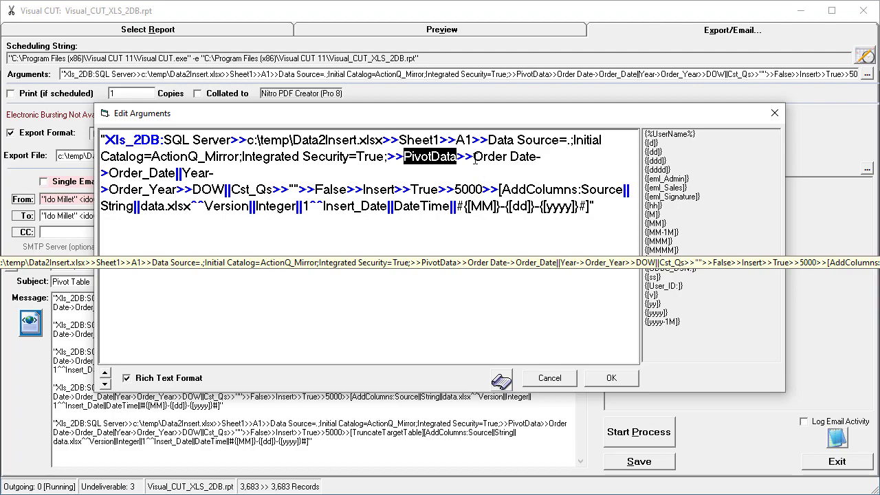
left_click_drag(474, 157, 536, 158)
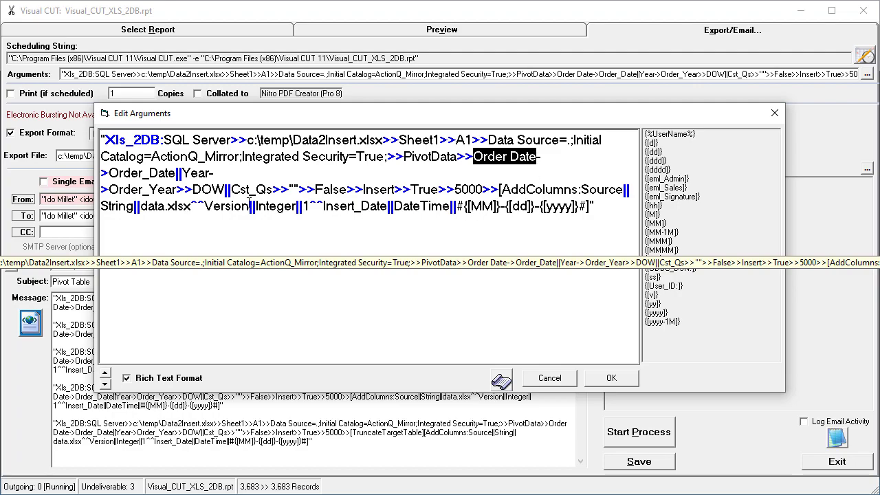
left_click_drag(110, 173, 177, 173)
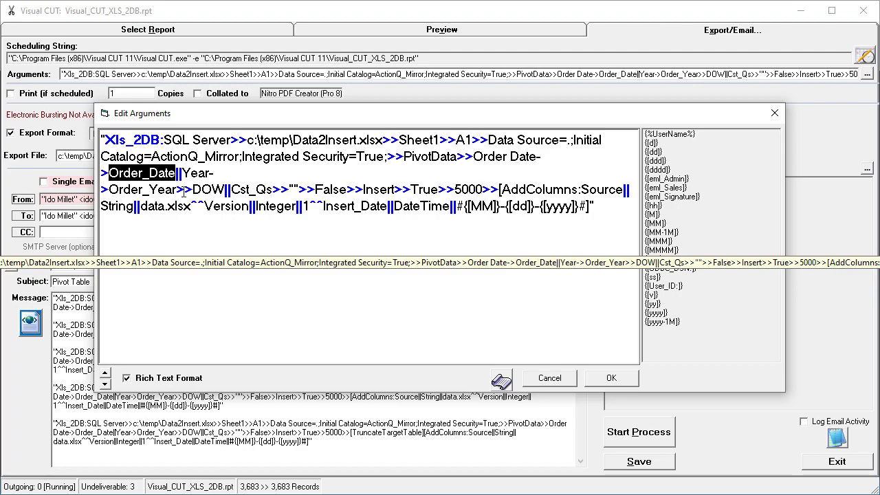
left_click_drag(193, 190, 272, 189)
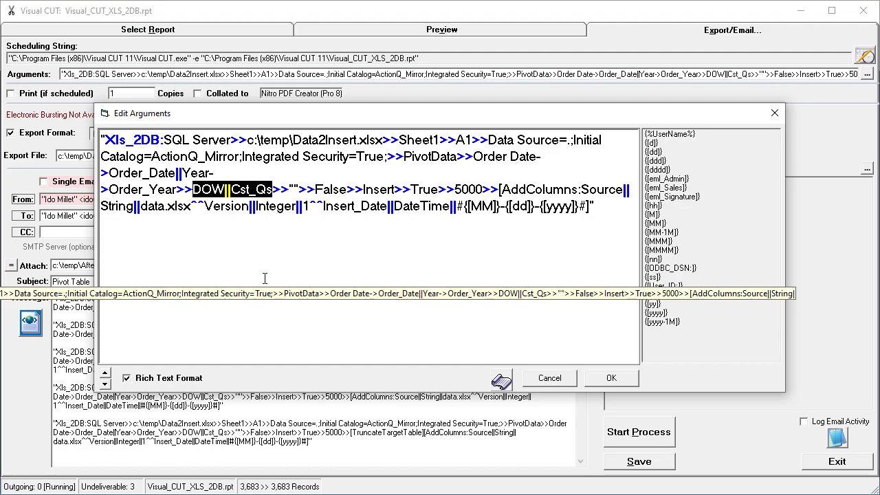
double_click(293, 190)
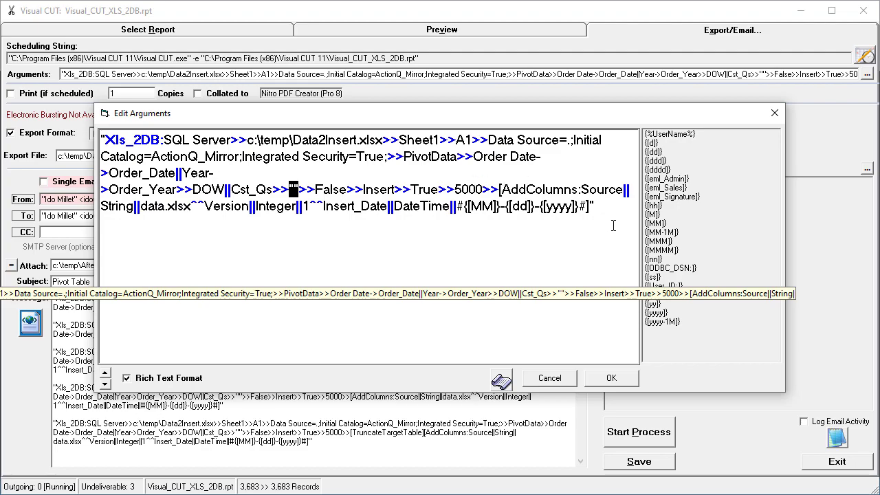
- Examine the AddColumns directive with the names, data types and values of the Source, Version and Insert_Date columns
left_click(497, 187)
left_click_drag(500, 190, 589, 212)
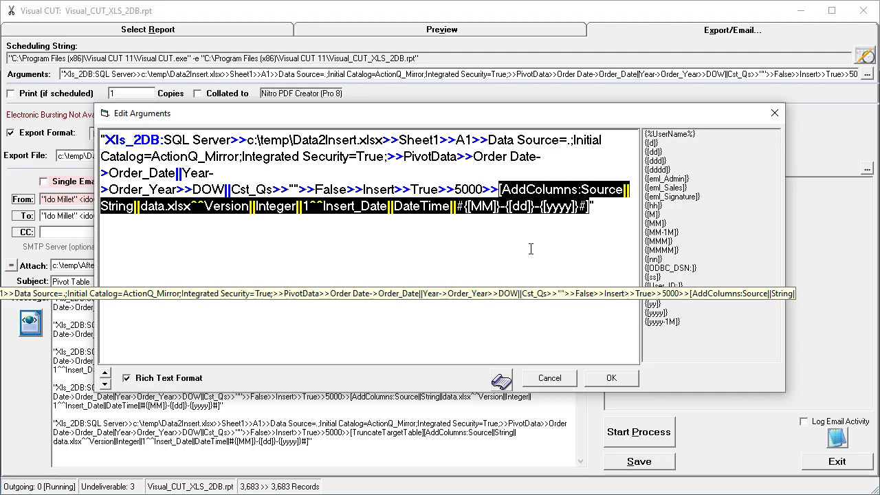
left_click(579, 190)
left_click_drag(581, 190, 623, 190)
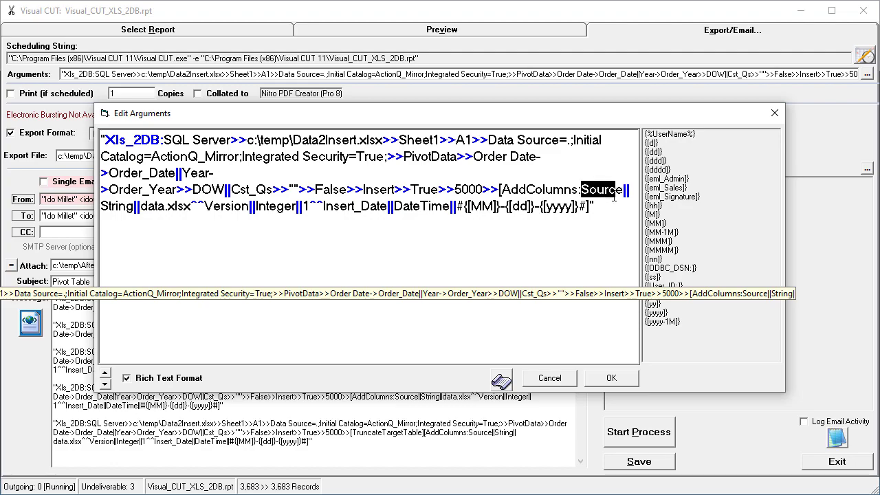
double_click(115, 217)
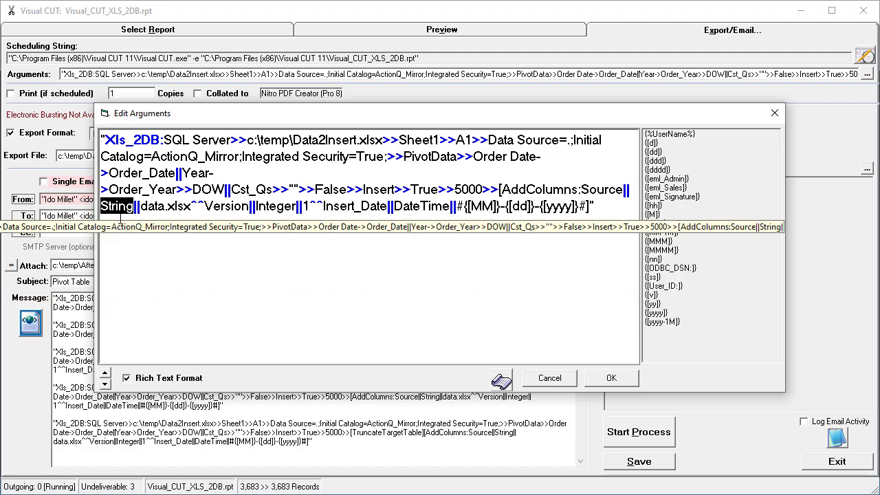
left_click_drag(140, 209, 189, 213)
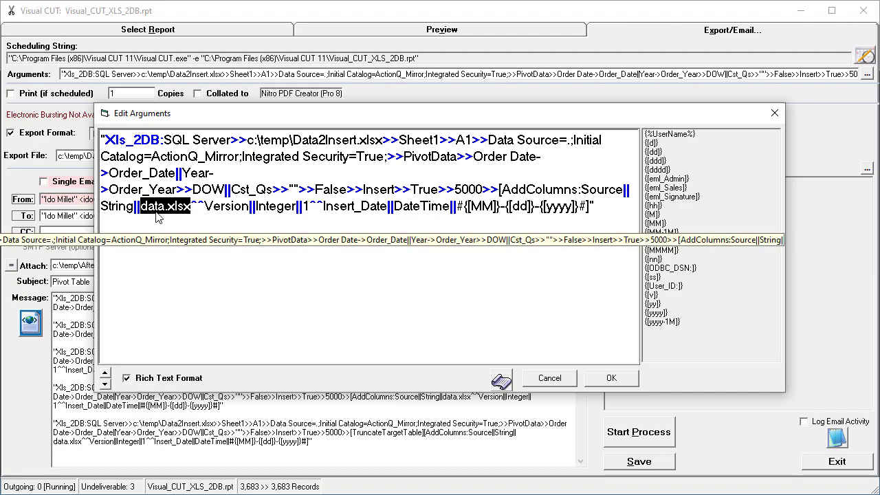
left_click_drag(204, 207, 237, 212)
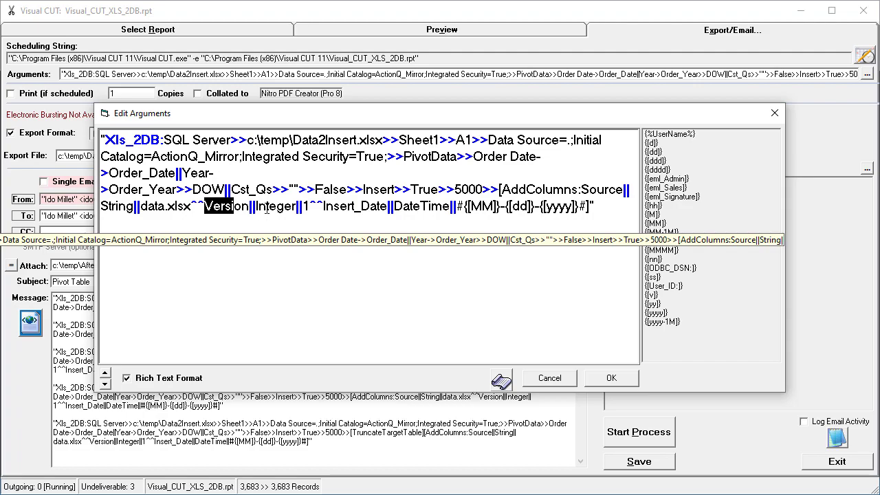
double_click(267, 209)
left_click_drag(302, 209, 398, 213)
double_click(401, 210)
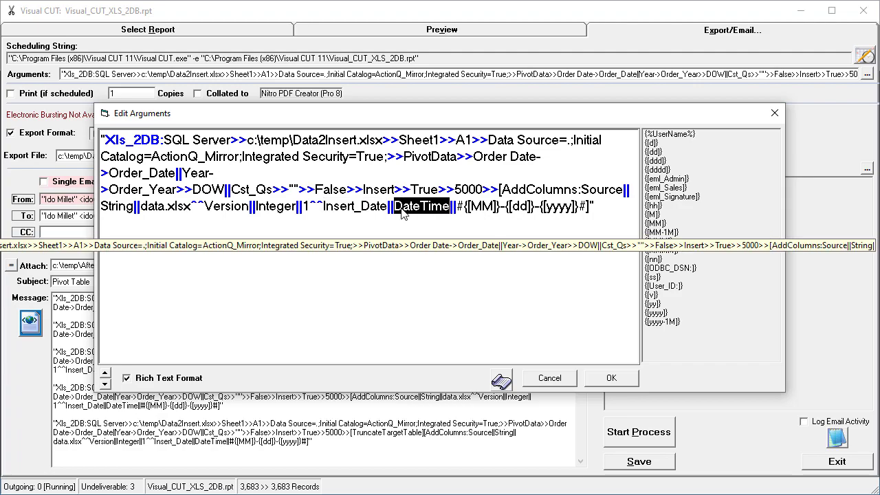
left_click_drag(465, 209, 497, 209)
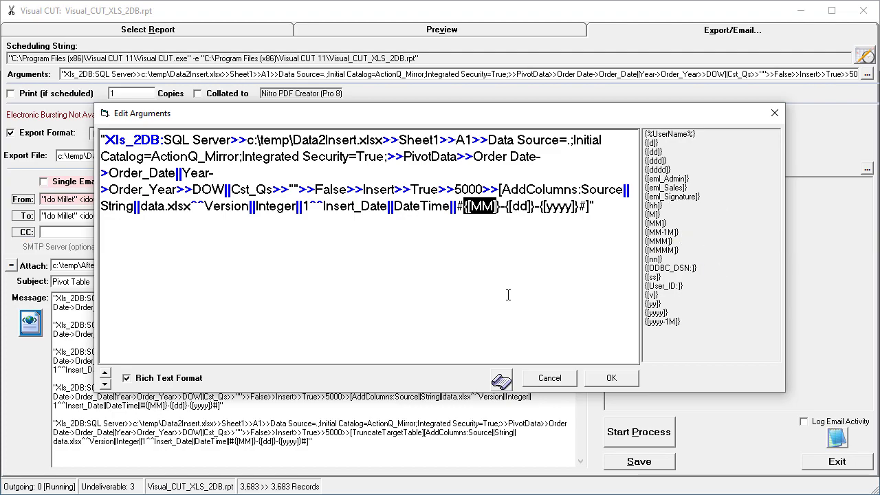
- Leave the argument editor without changes and start the export process
left_click(551, 379)
left_click(643, 429)
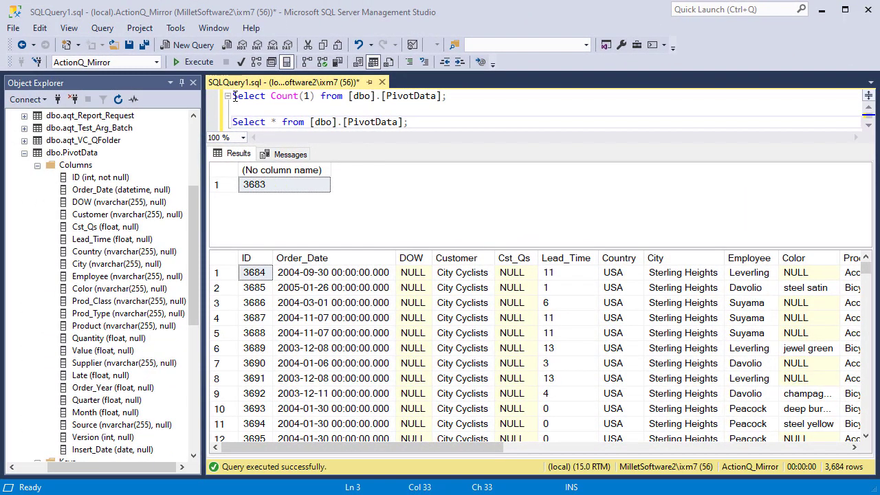
- In SQL Server Management Studio, rerun both PivotData queries and compare the Source, Version and Insert_Date values across the rows
left_click_drag(233, 96, 417, 123)
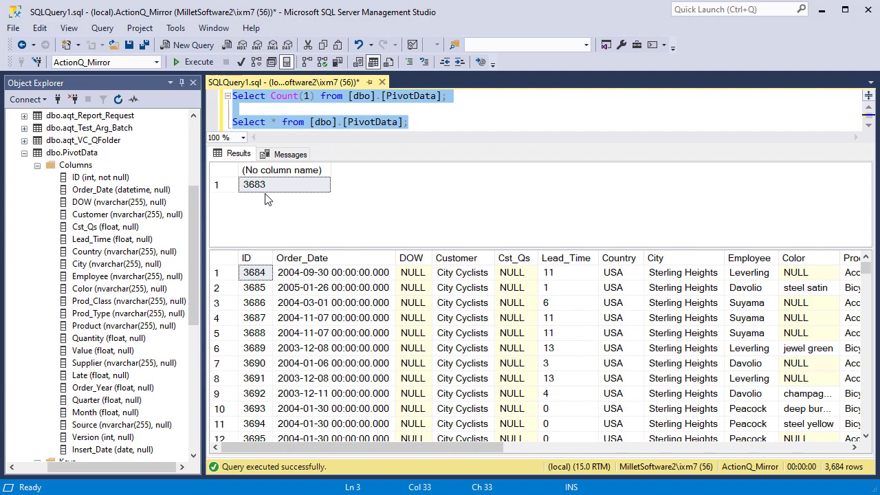
key("F5")
scroll(411, 291, "right", 1)
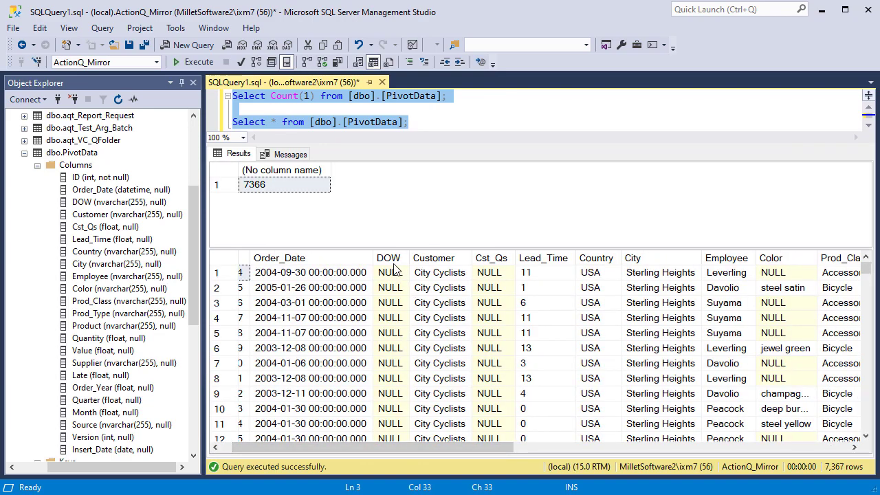
left_click_drag(456, 450, 822, 446)
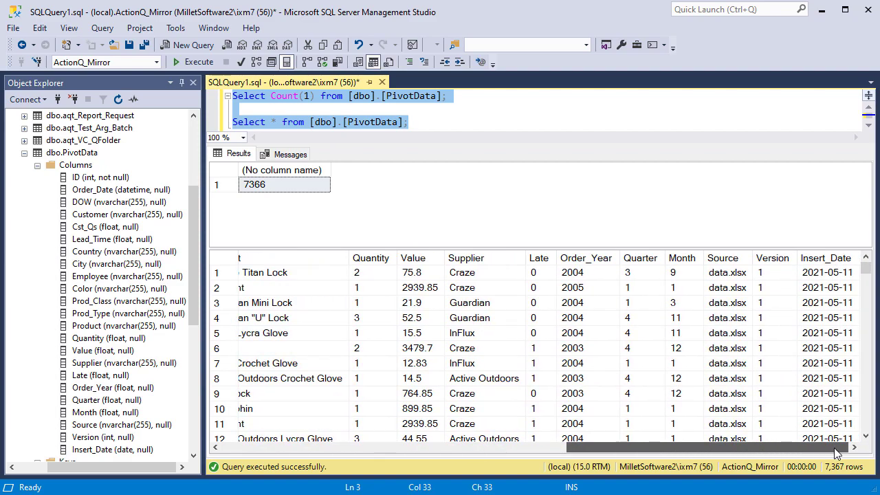
left_click_drag(868, 271, 869, 400)
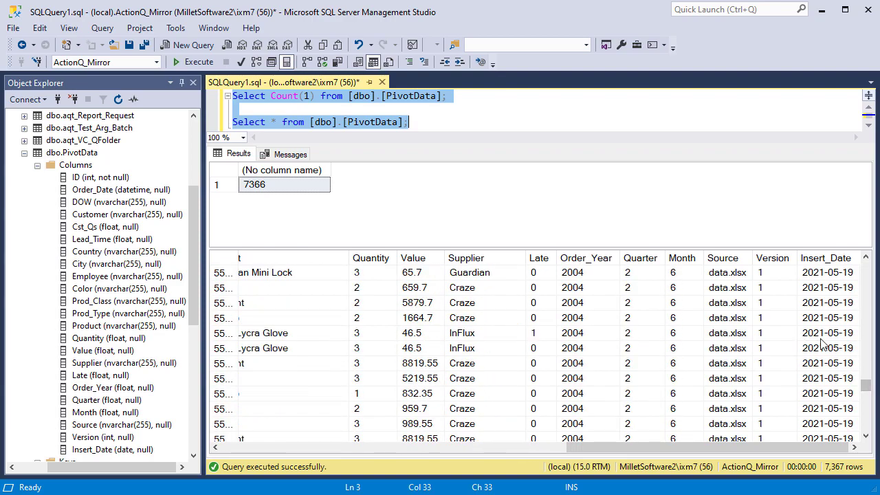
left_click_drag(867, 386, 867, 294)
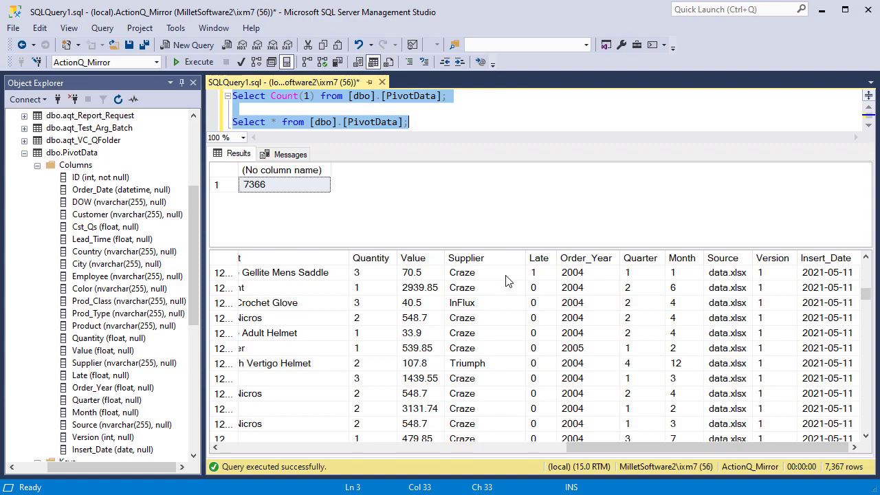
- Back in Visual CUT, insert [TruncateTargetTable] directly before the AddColumns directive in the report's arguments and accept the change
key("alt+Tab")
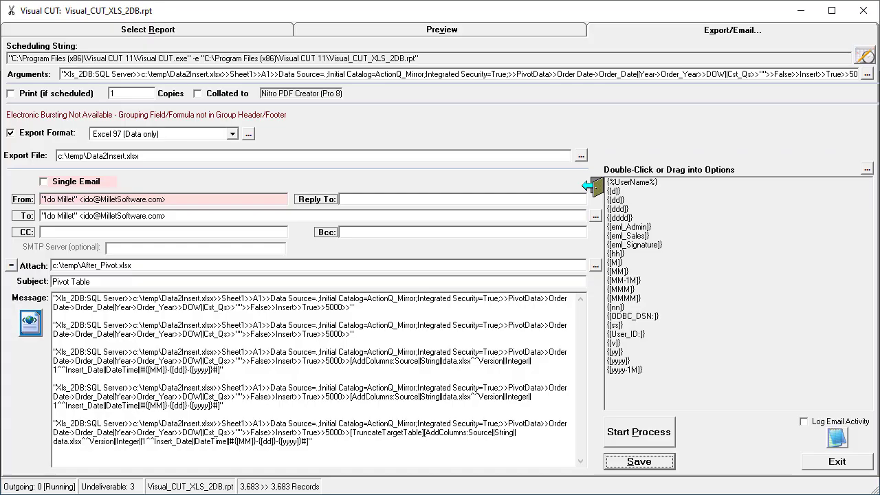
left_click(126, 441)
left_click_drag(350, 433, 423, 432)
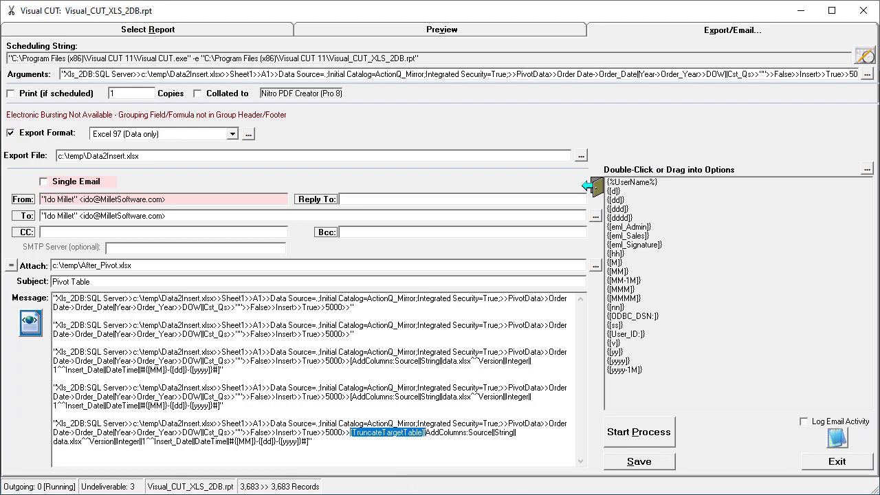
double_click(574, 74)
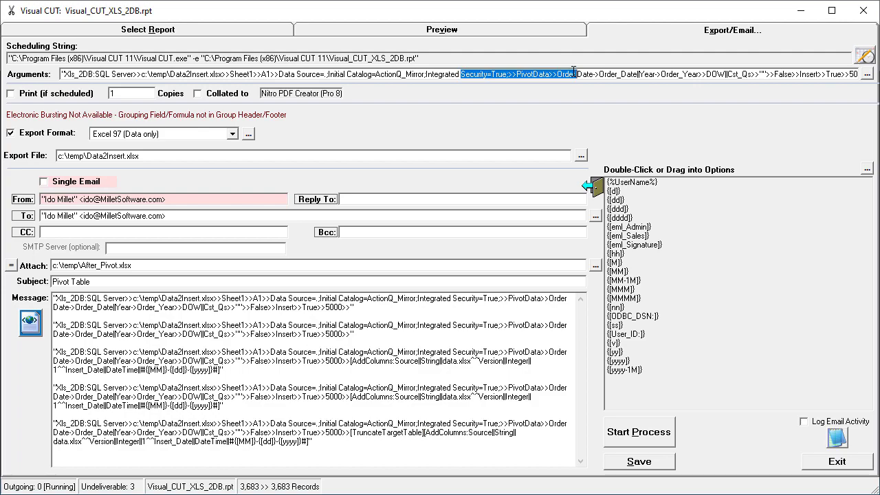
left_click(498, 193)
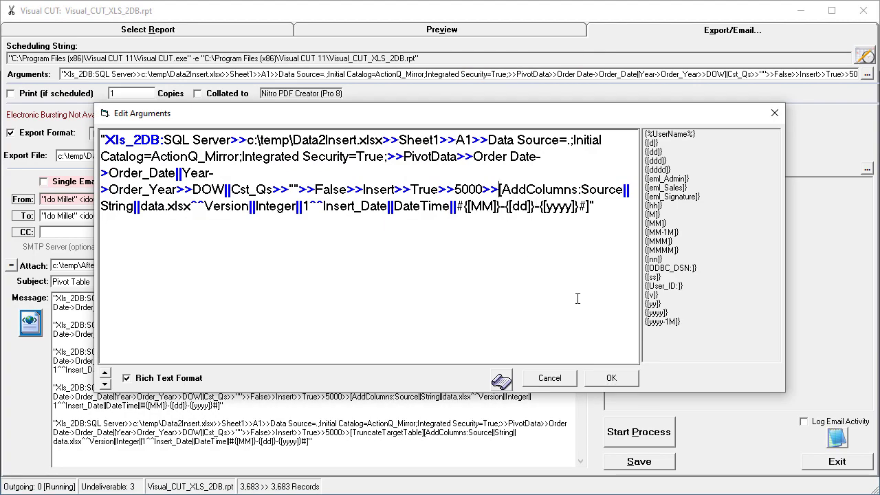
type("[TruncateTargetTable]")
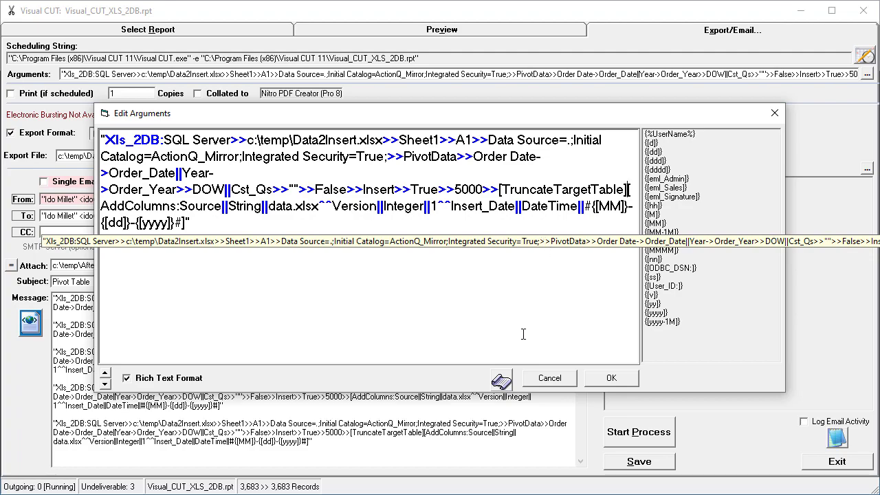
left_click(606, 379)
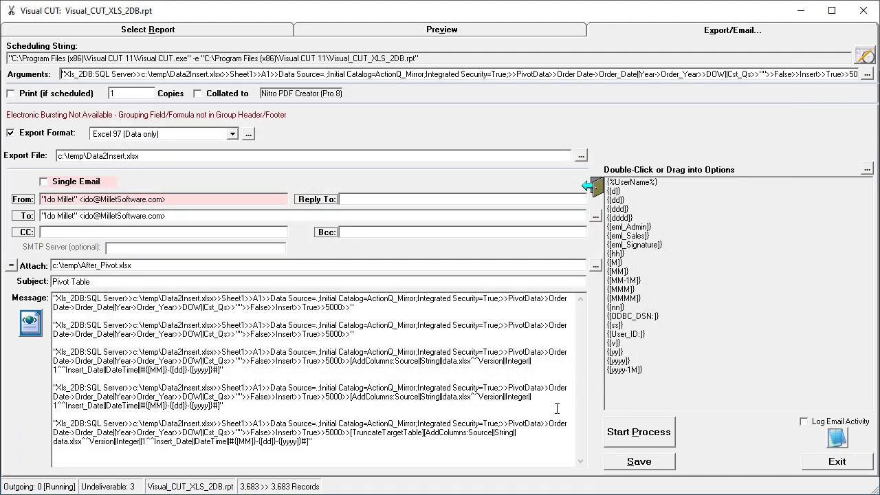
- Run the export process with the table truncation directive and close its progress log
left_click(639, 432)
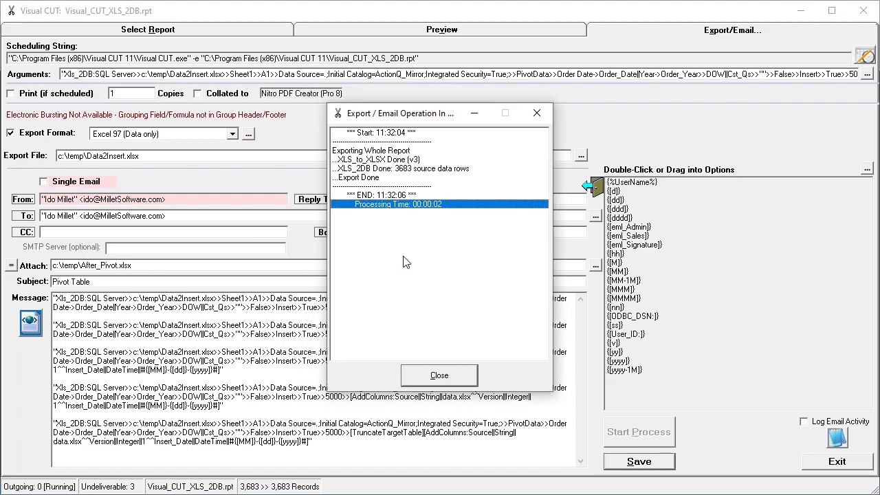
left_click(439, 377)
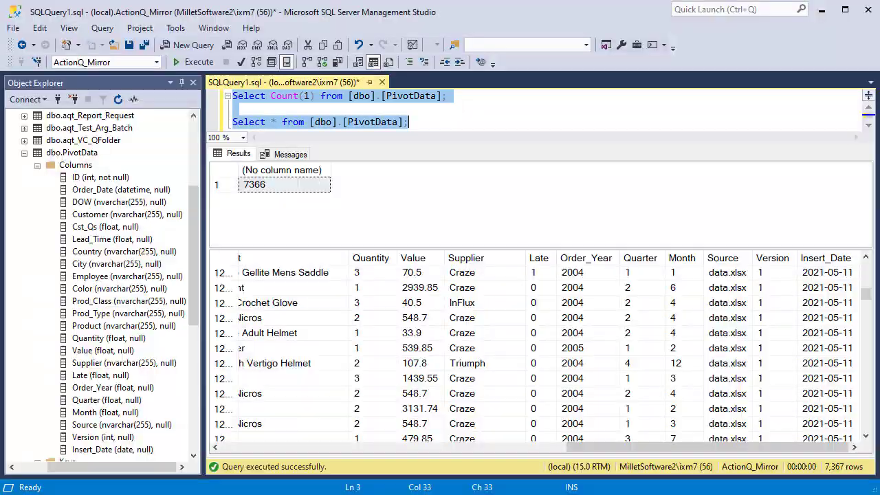
- In SQL Server Management Studio, run both PivotData queries again to check the reloaded table
left_click_drag(422, 120, 232, 96)
key("F5")
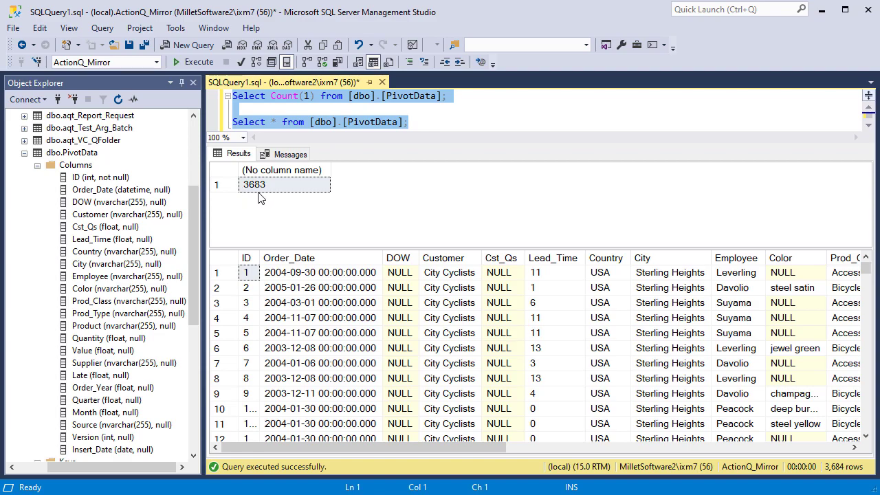